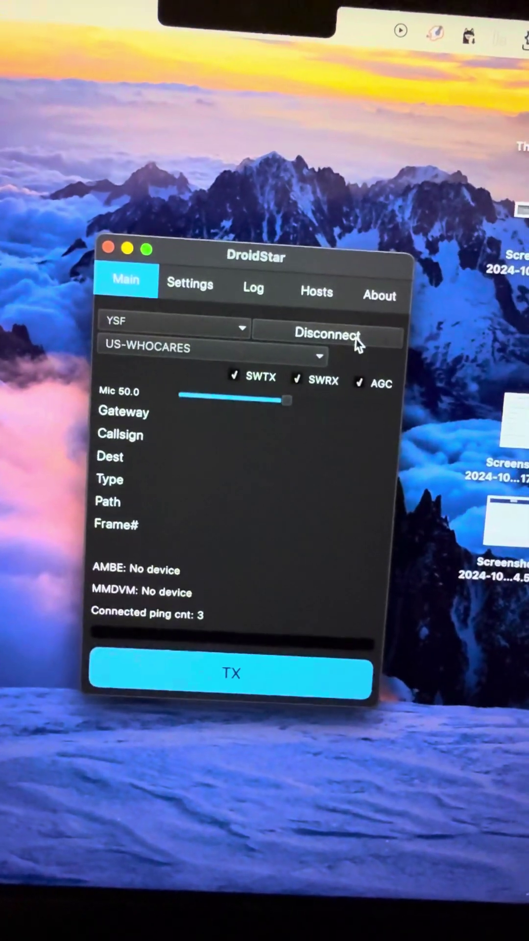
- Check the build information, reconnect to US-WHOCARES, and test-transmit on the YSF link
click(369, 358)
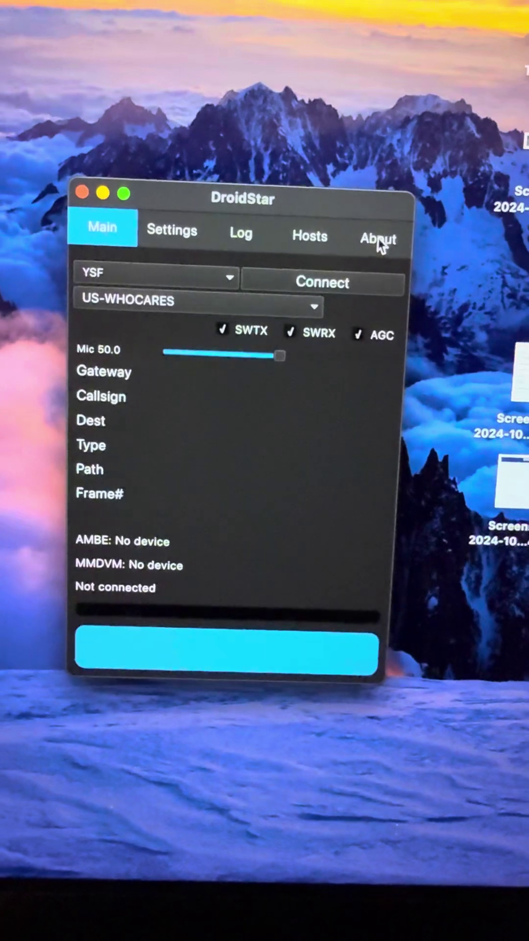
click(378, 242)
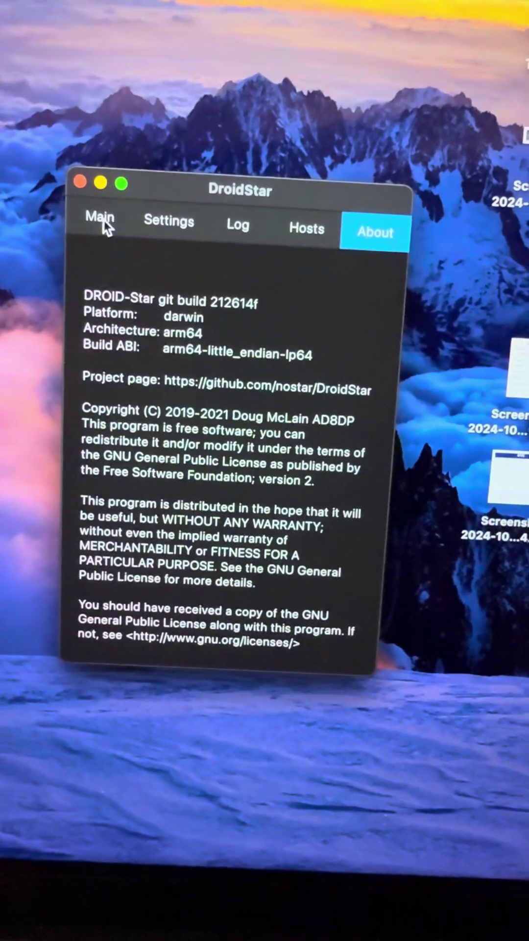
click(102, 217)
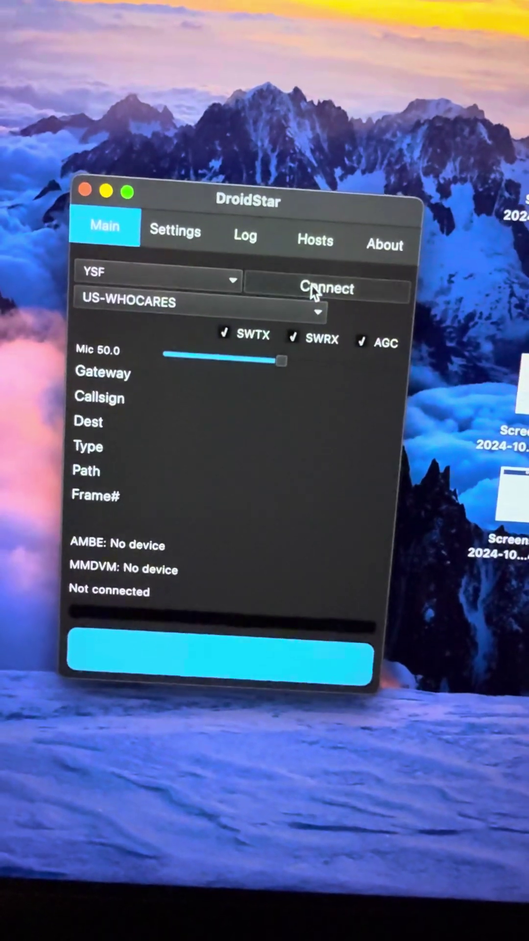
click(311, 284)
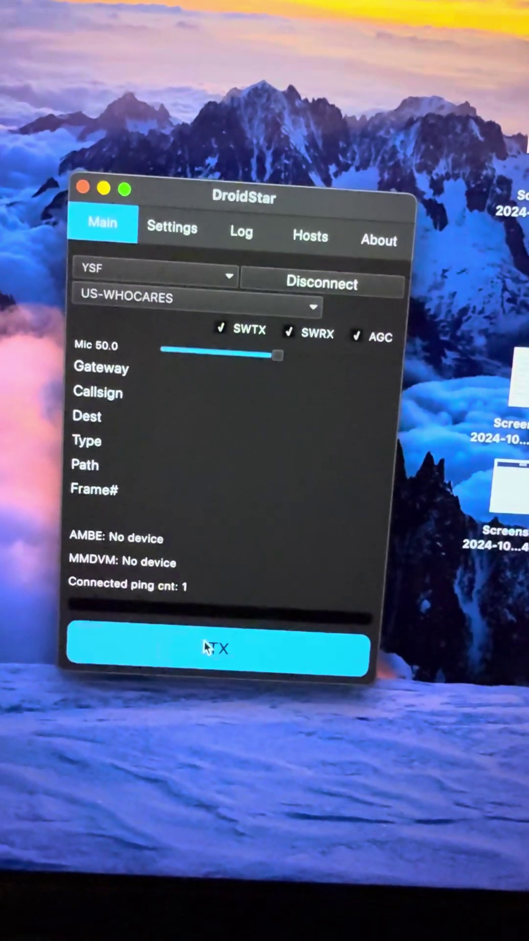
click(209, 663)
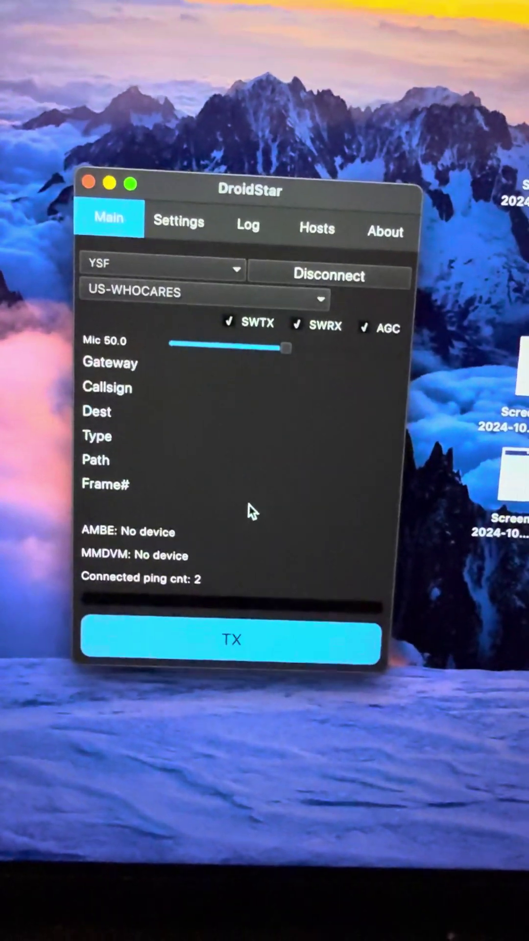
- Disconnect from the YSF reflector and review the custom hosts list and station settings
click(338, 290)
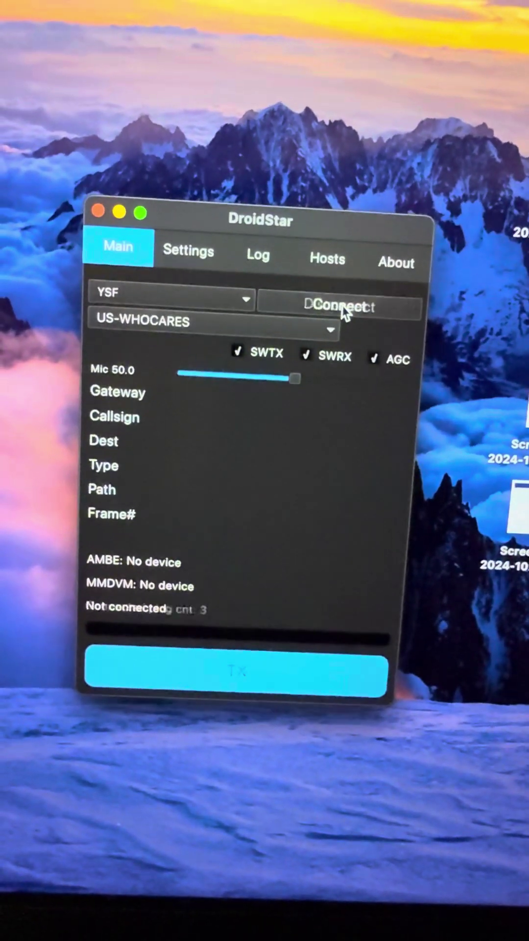
click(328, 267)
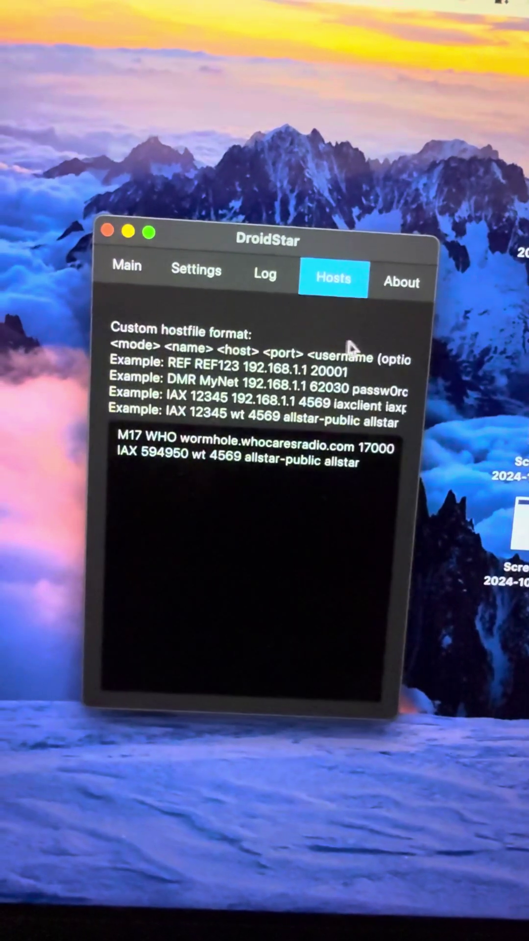
click(205, 271)
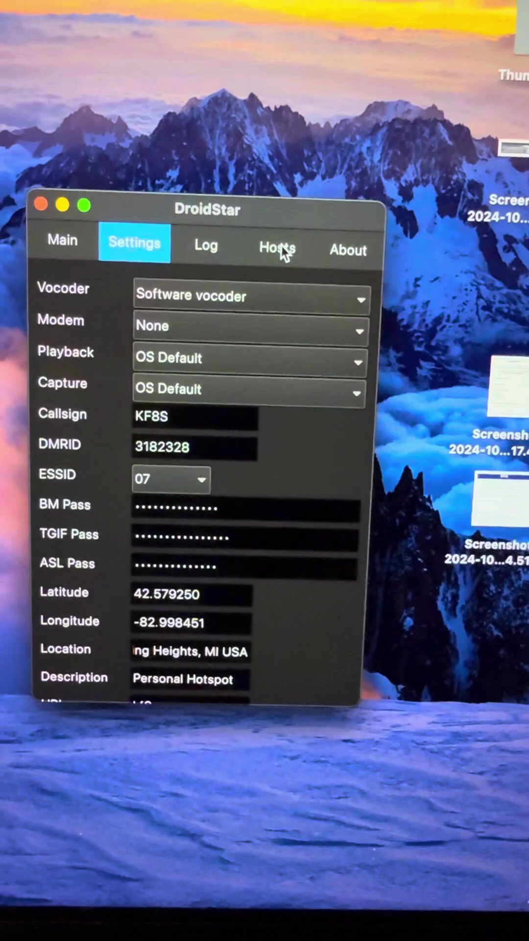
click(277, 262)
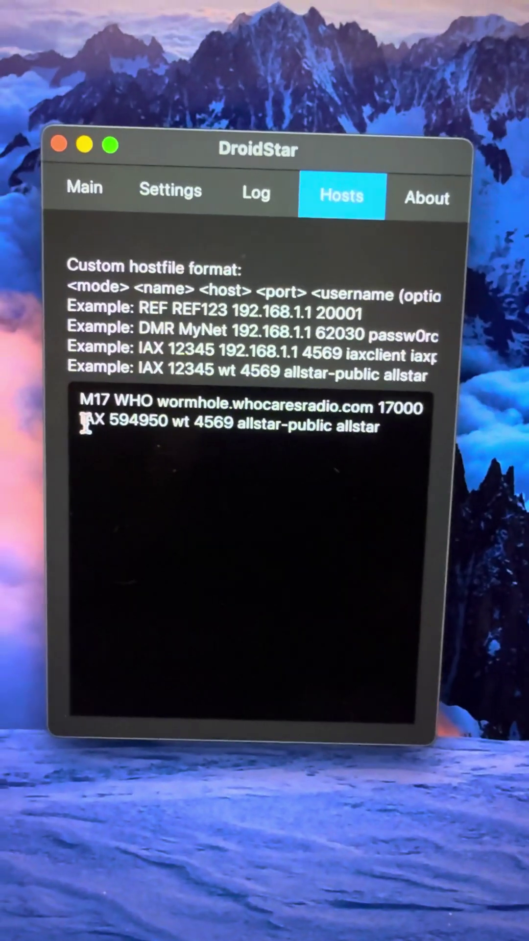
mouse_move(77, 424)
mouse_down()
mouse_move(372, 451)
mouse_move(370, 439)
mouse_up()
click(208, 491)
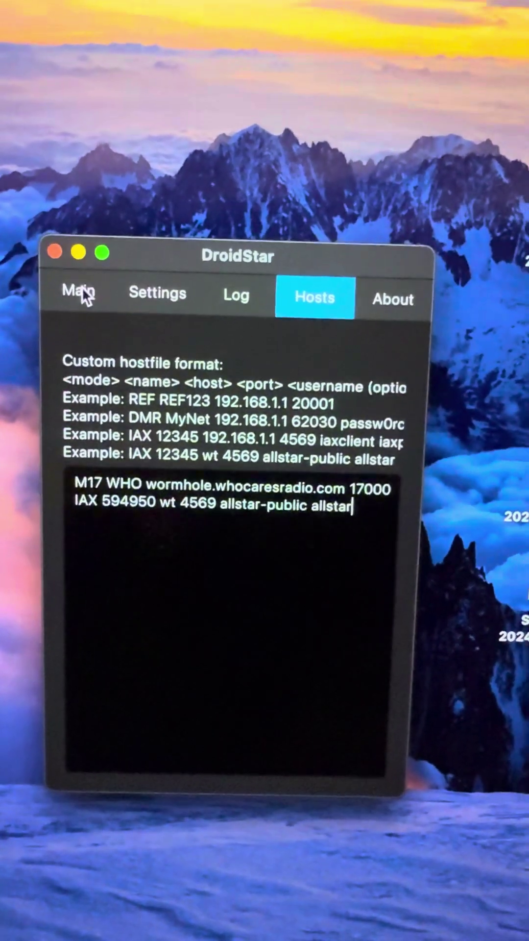
click(82, 308)
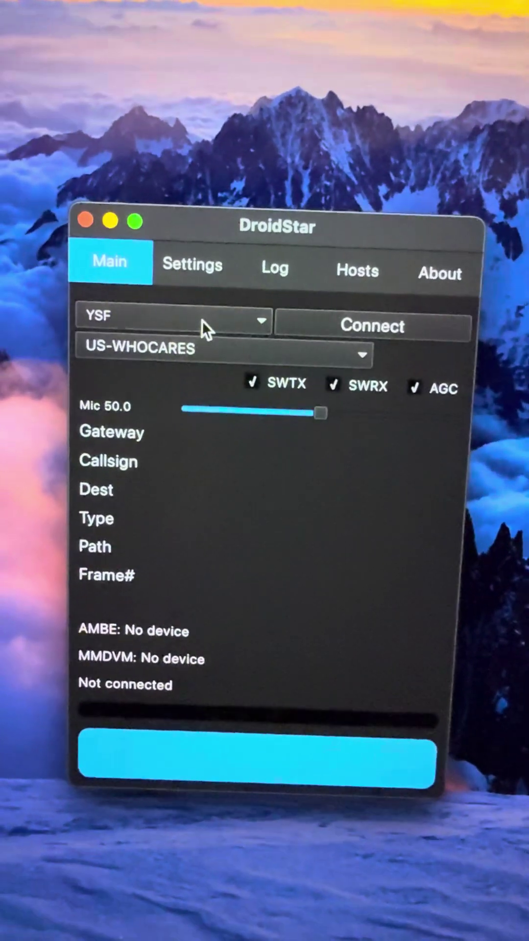
- Switch the mode to IAX, choose host node 594950, and connect
click(202, 319)
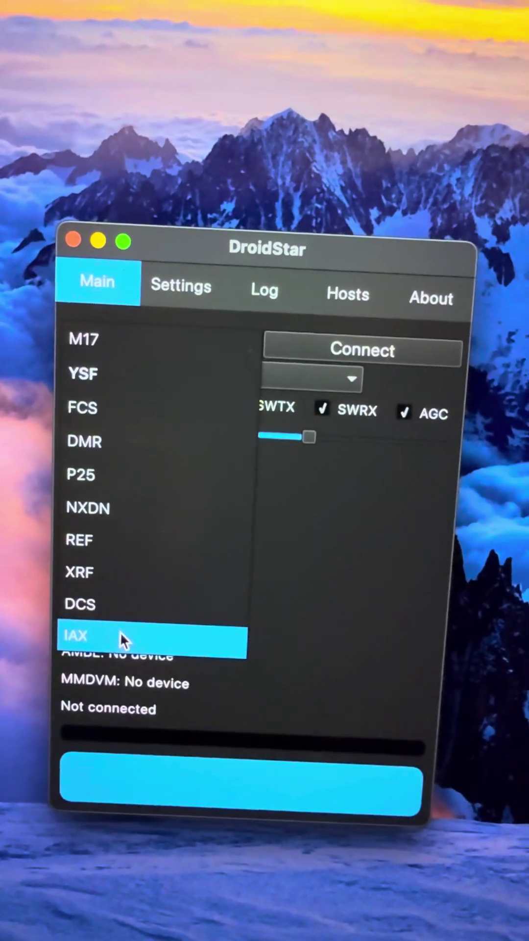
click(125, 632)
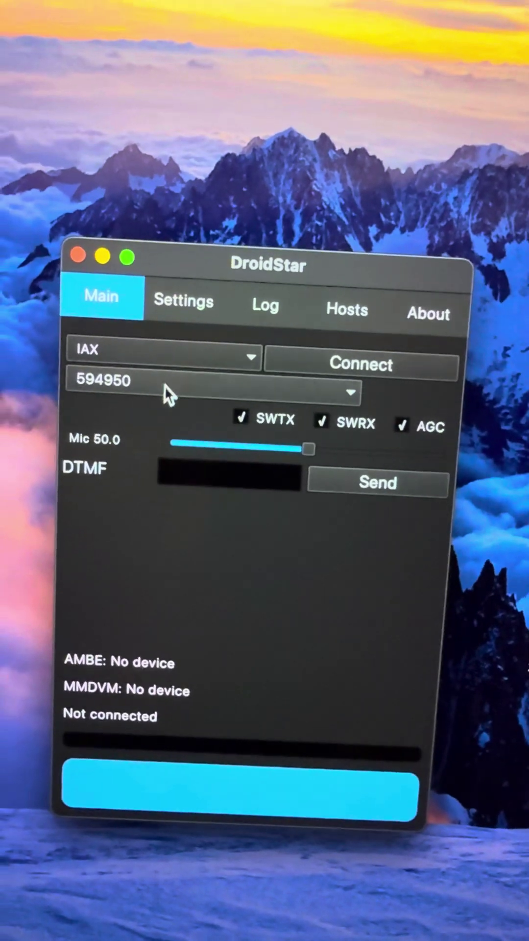
click(169, 384)
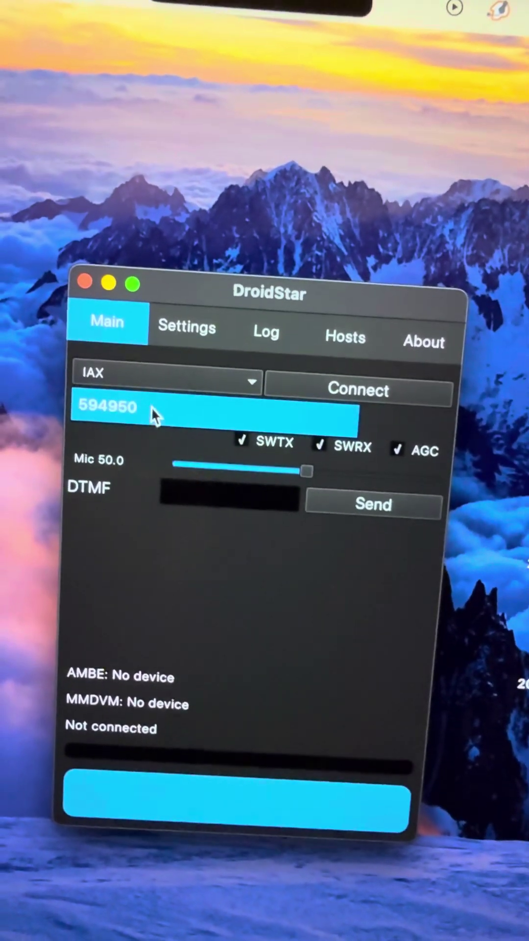
click(151, 408)
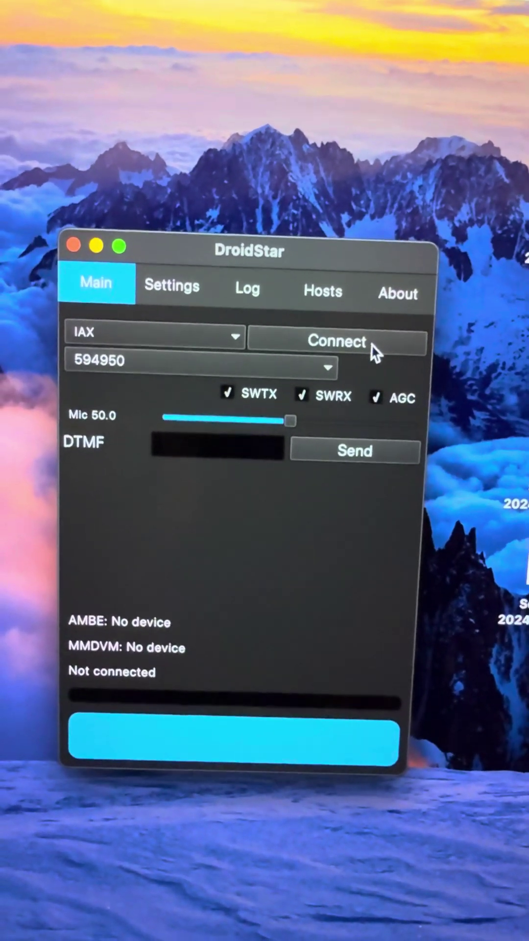
click(372, 344)
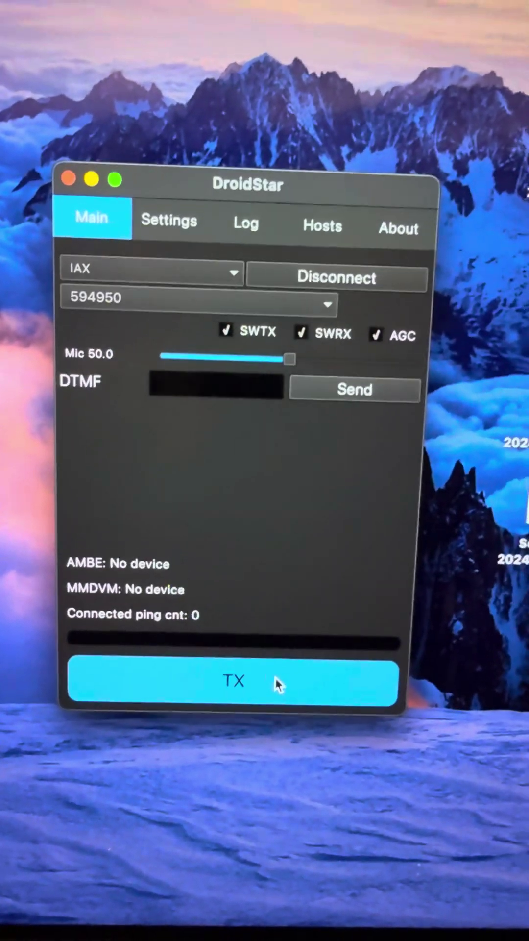
- Transmit over the IAX link to node 594950 as a test
click(281, 680)
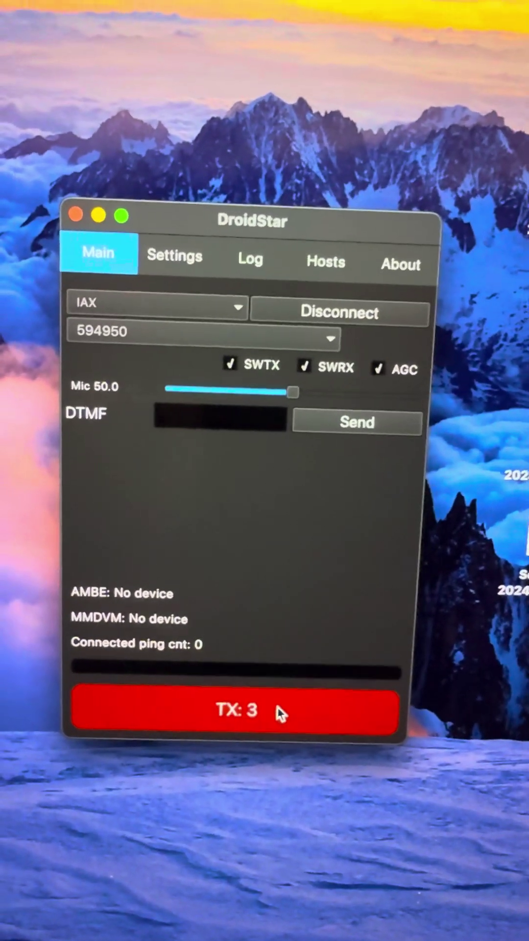
click(284, 686)
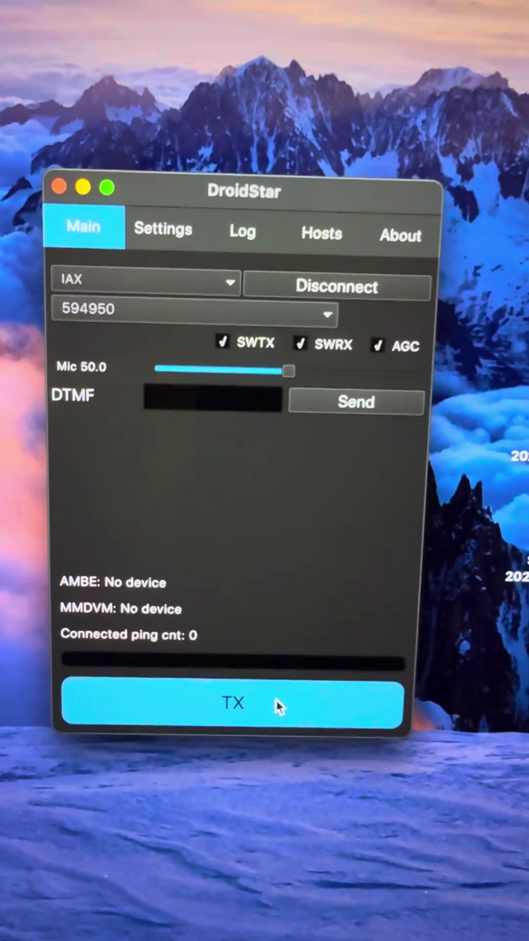
click(275, 704)
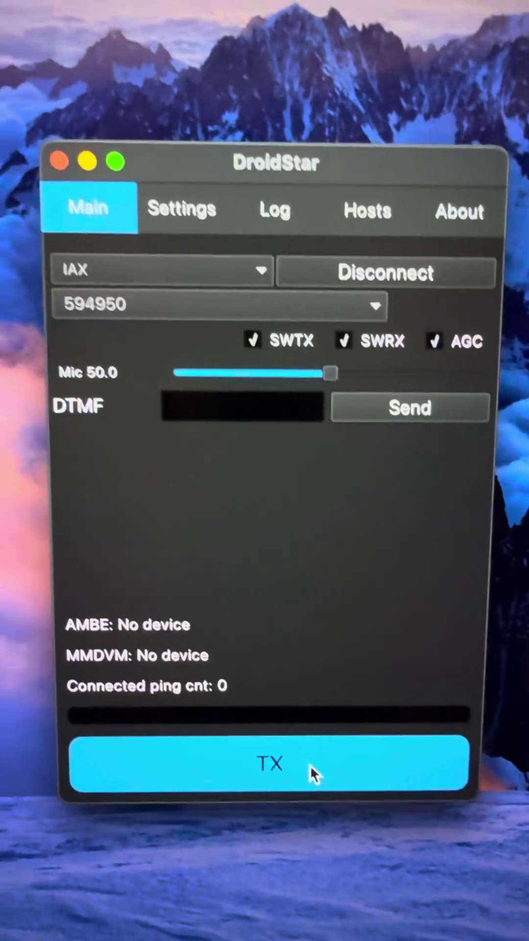
click(309, 763)
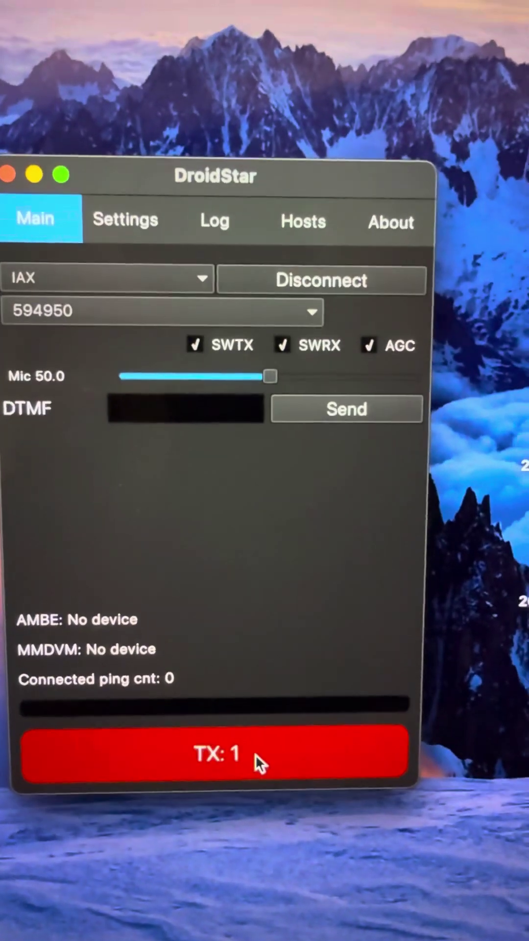
click(257, 761)
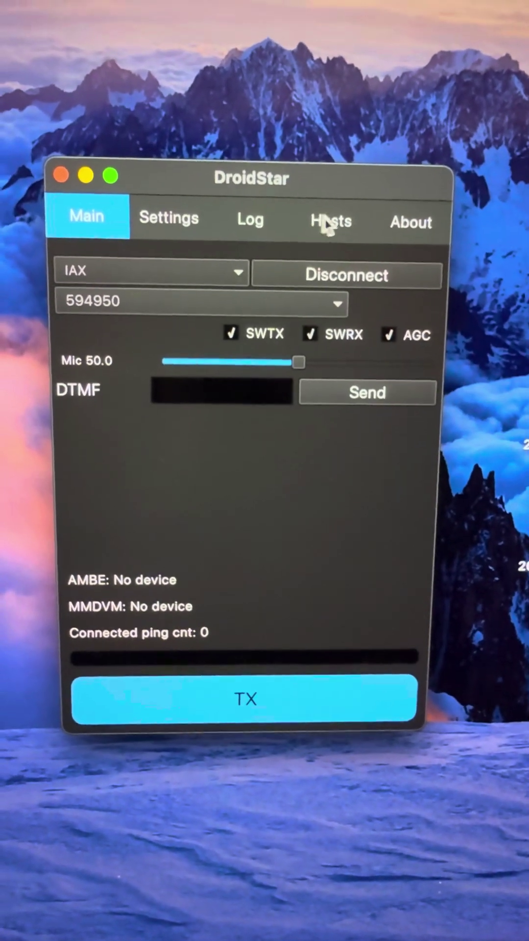
click(325, 223)
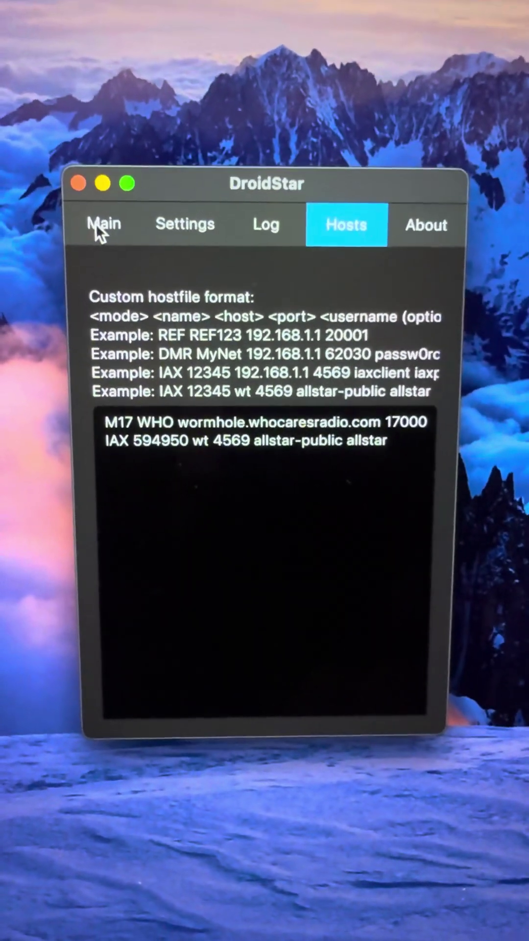
click(96, 223)
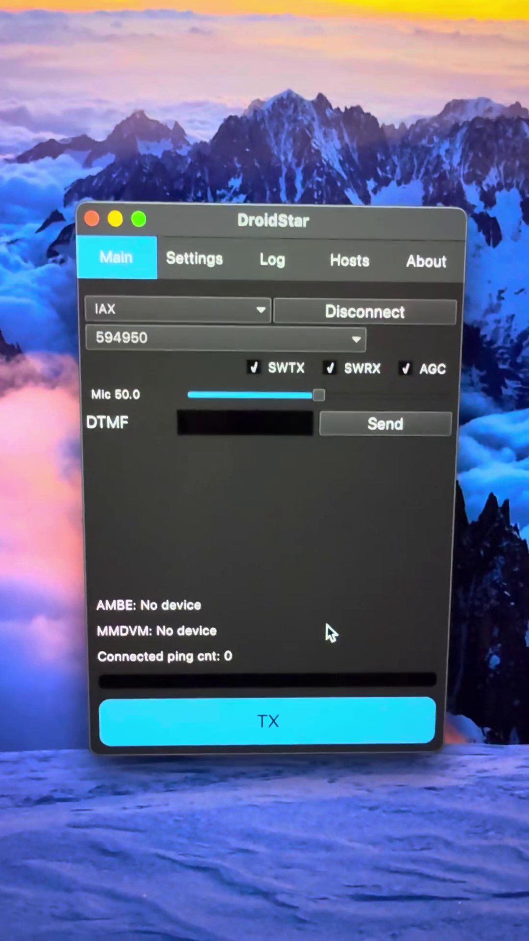